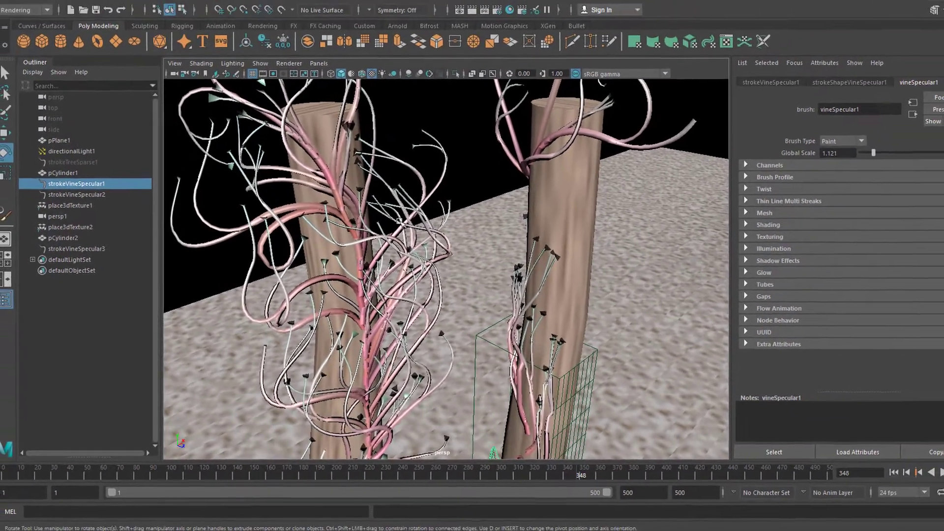
# Select strokeVineSpecular3 and stop playback at frame 172
pyautogui.click(400, 221)
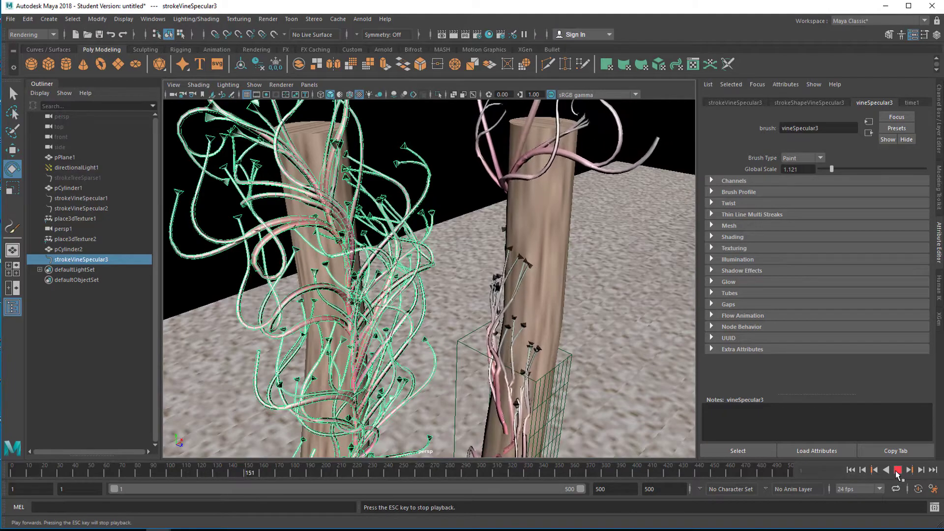
pyautogui.click(897, 471)
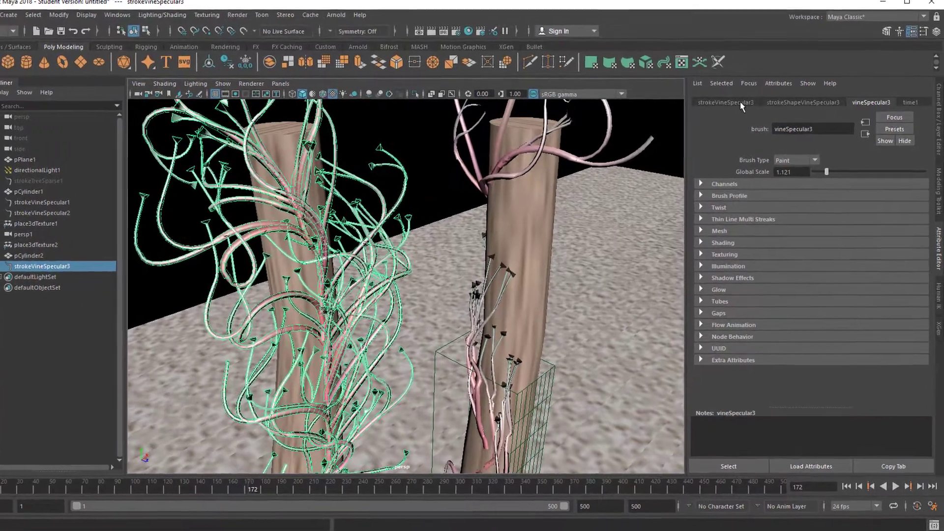
pyautogui.click(796, 102)
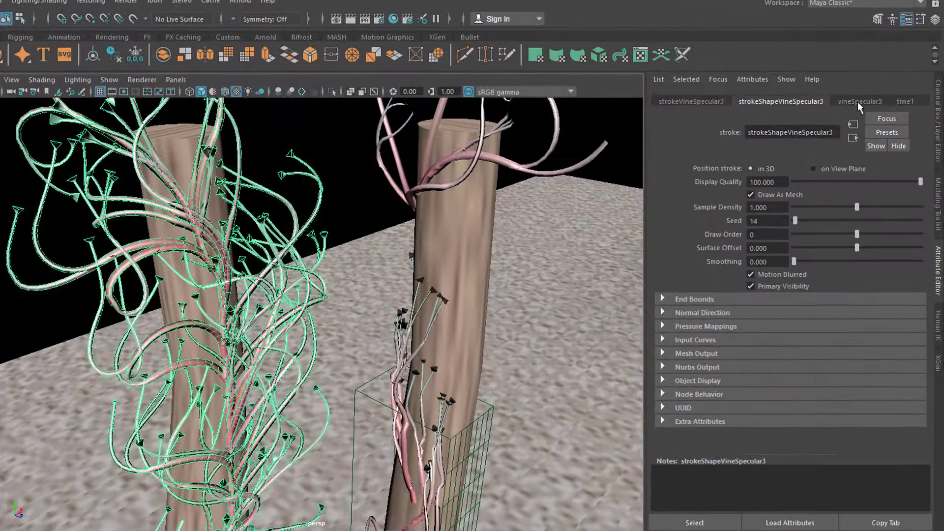
# Browse the stroke's transform, shape and time tabs, ending on the vineSpecular3 brush settings
pyautogui.click(857, 101)
pyautogui.click(690, 101)
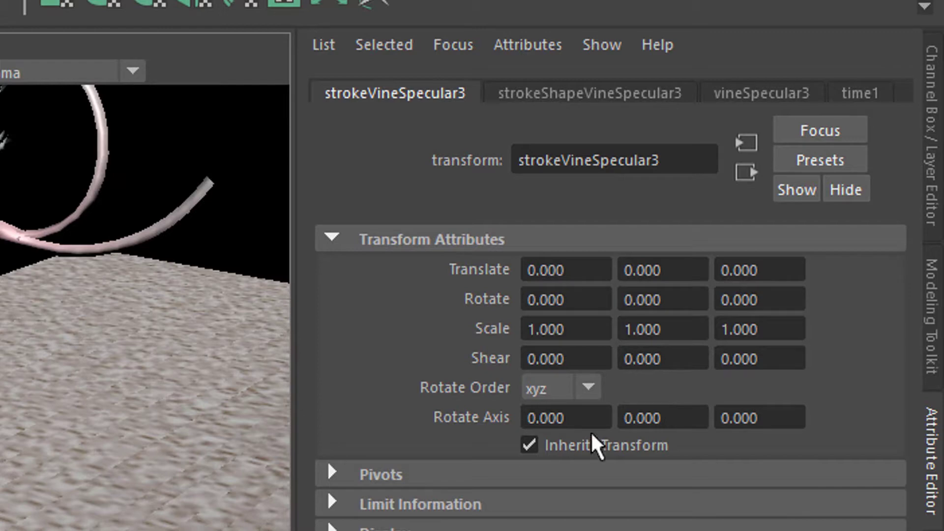
pyautogui.click(627, 93)
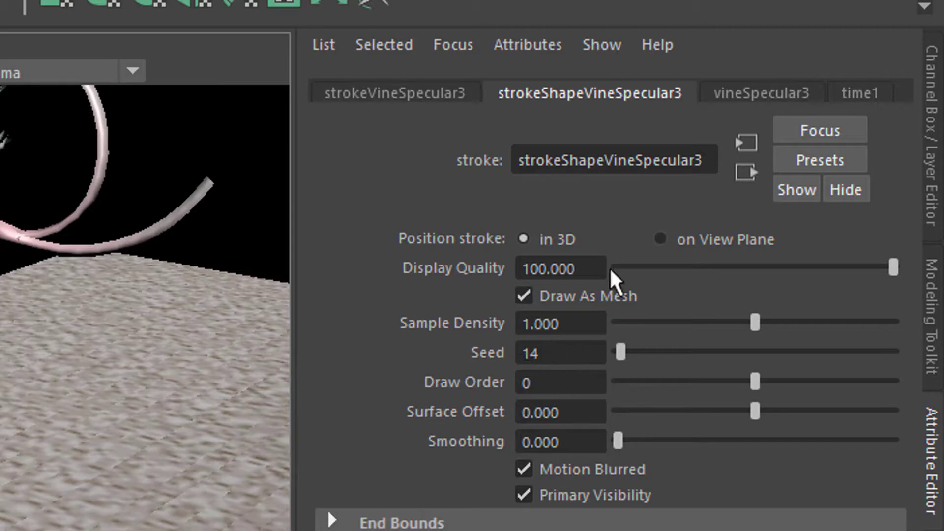
pyautogui.click(764, 92)
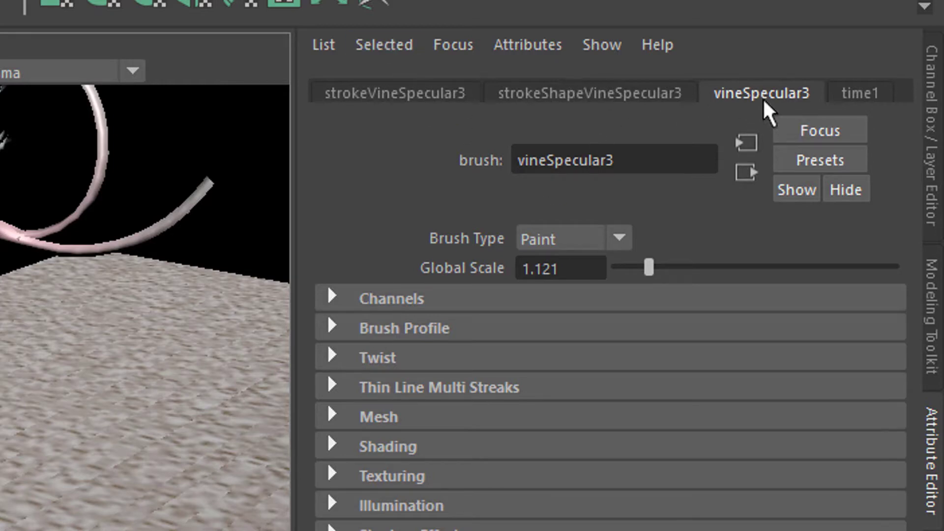
pyautogui.click(868, 95)
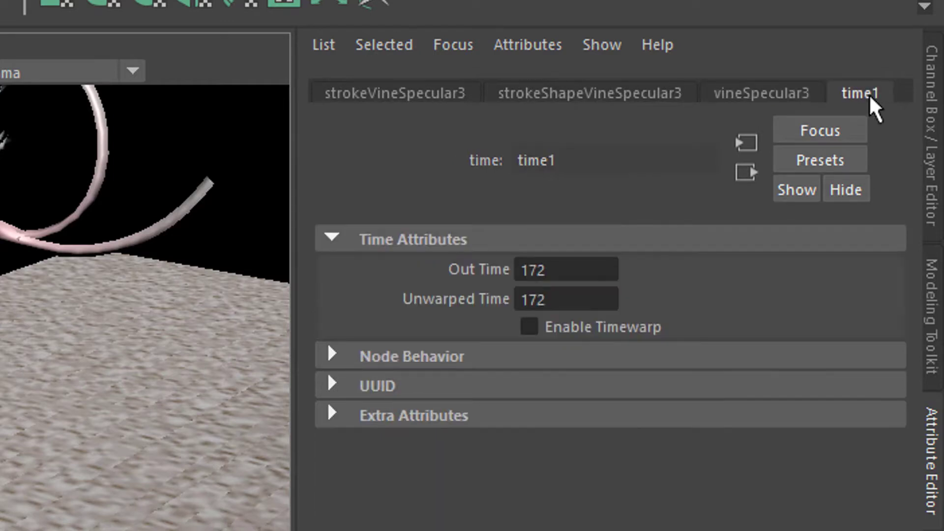
pyautogui.click(761, 93)
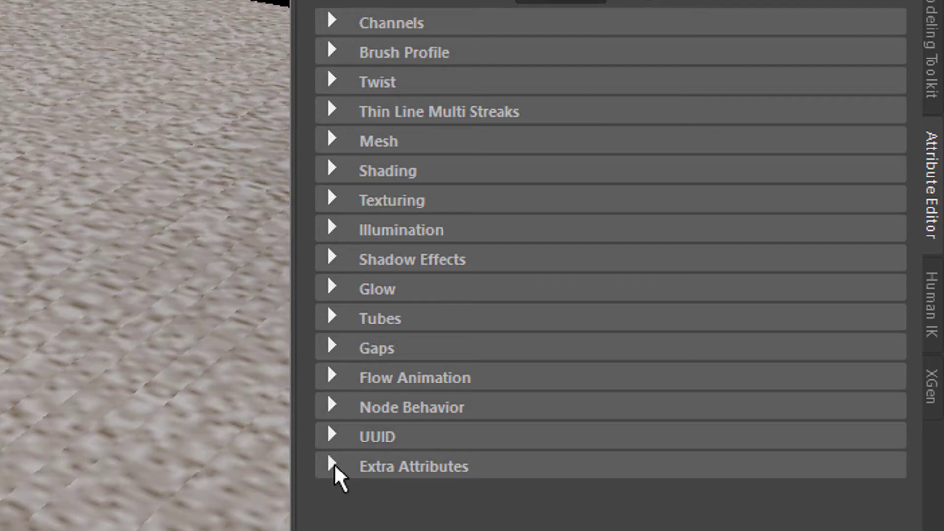
# Expand the vineSpecular3 brush's Tubes and Behavior sections to reach Turbulence
pyautogui.click(330, 316)
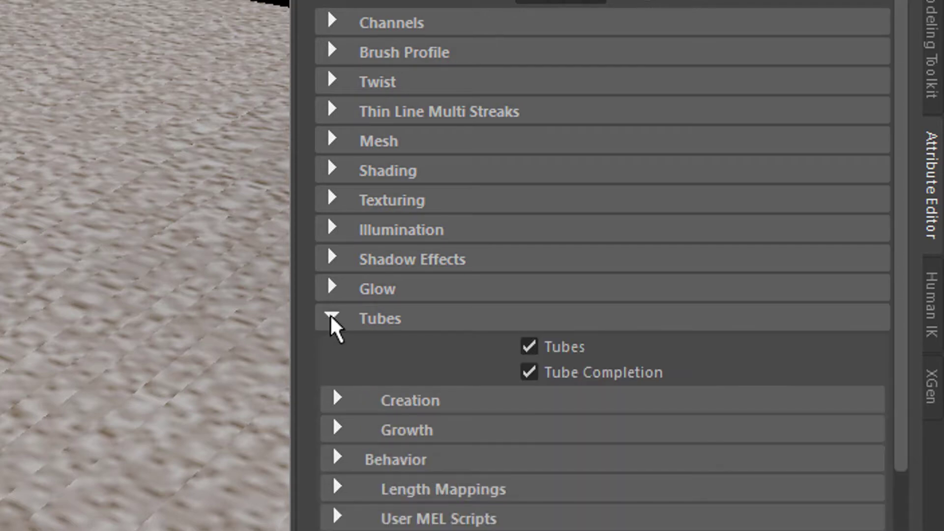
pyautogui.scroll(-3, 914, 384)
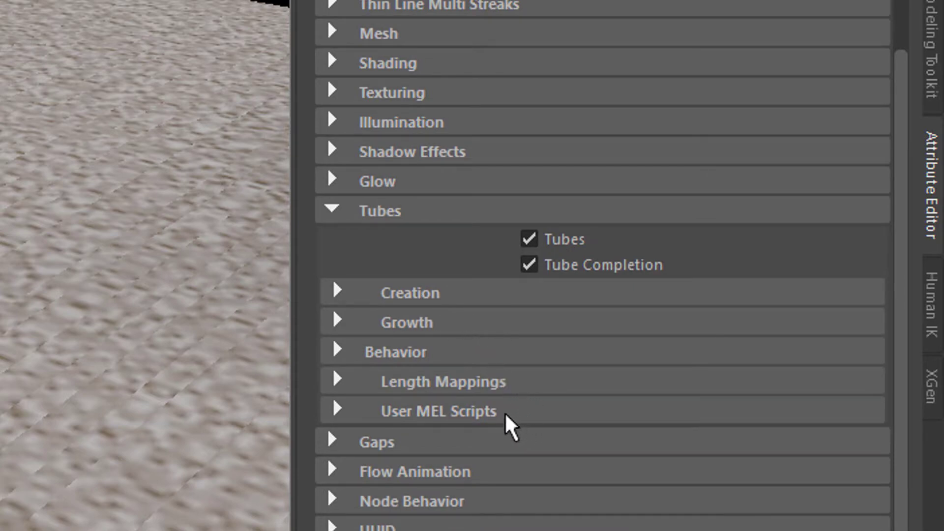
pyautogui.click(337, 352)
pyautogui.scroll(-3, 907, 393)
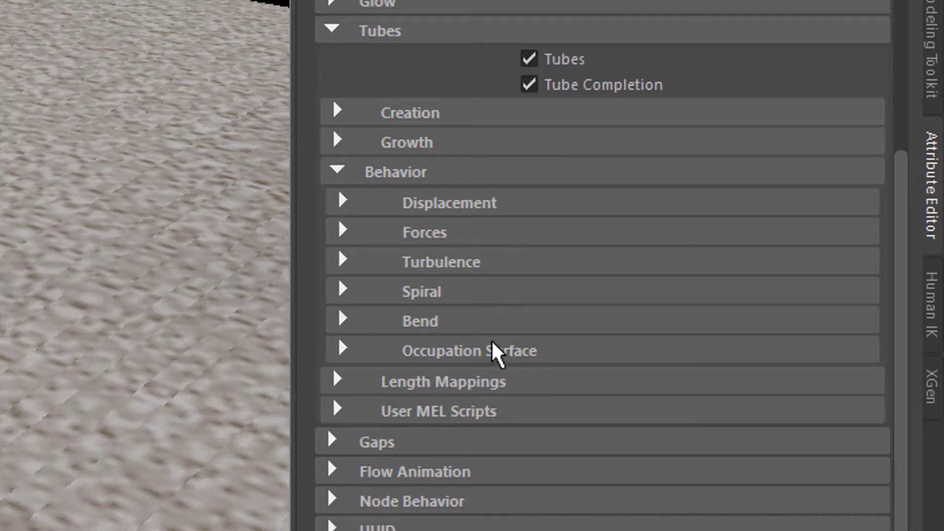
# Set the vine brush's Turbulence Type to Tree Wind
pyautogui.click(343, 265)
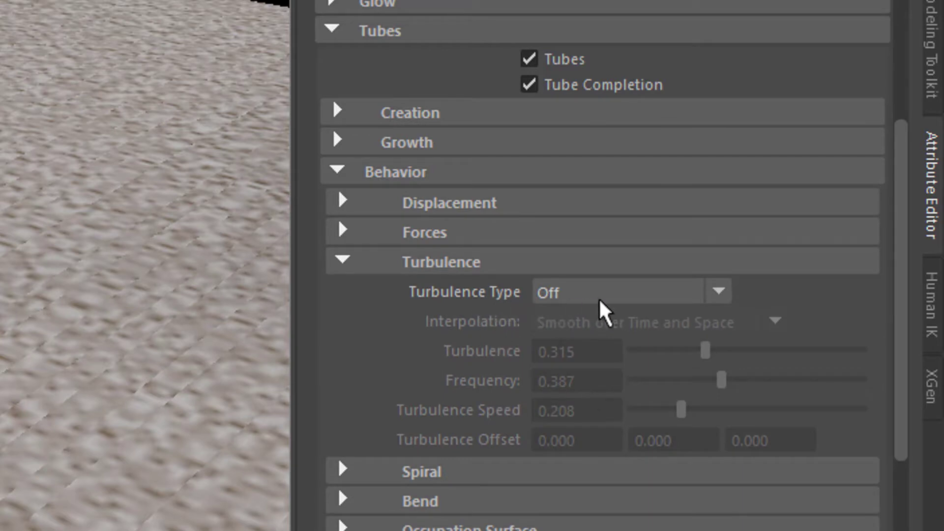
pyautogui.click(729, 290)
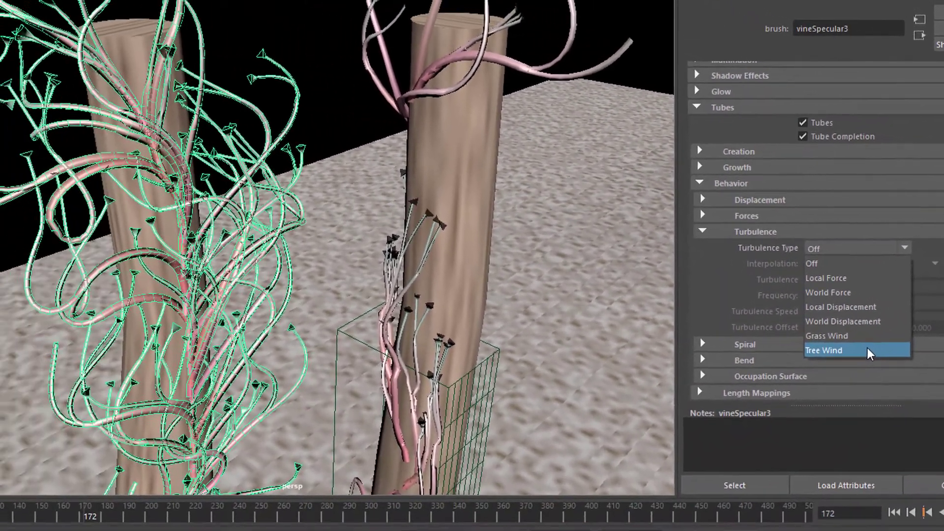
pyautogui.click(836, 368)
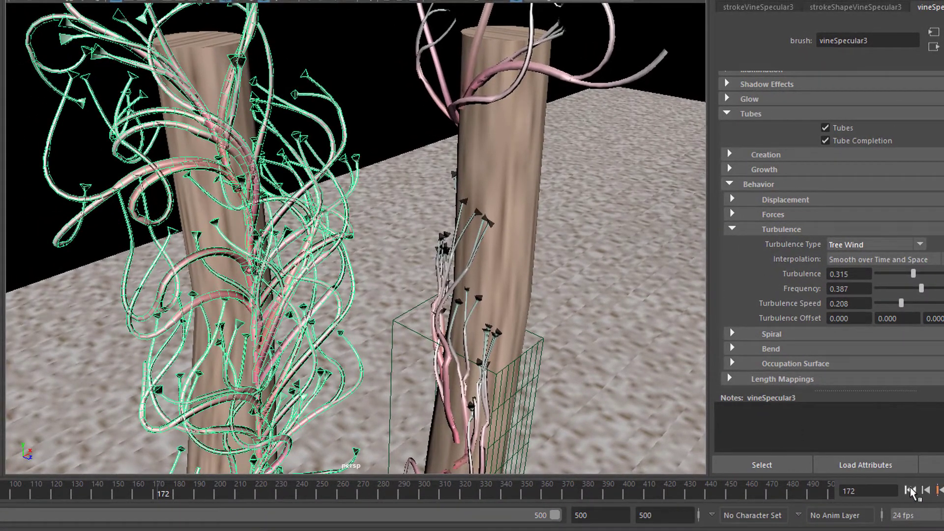
# Replay the animation from frame 1, stop it at frame 295, and select the ground plane
pyautogui.click(910, 490)
pyautogui.hotkey('alt', 'v')
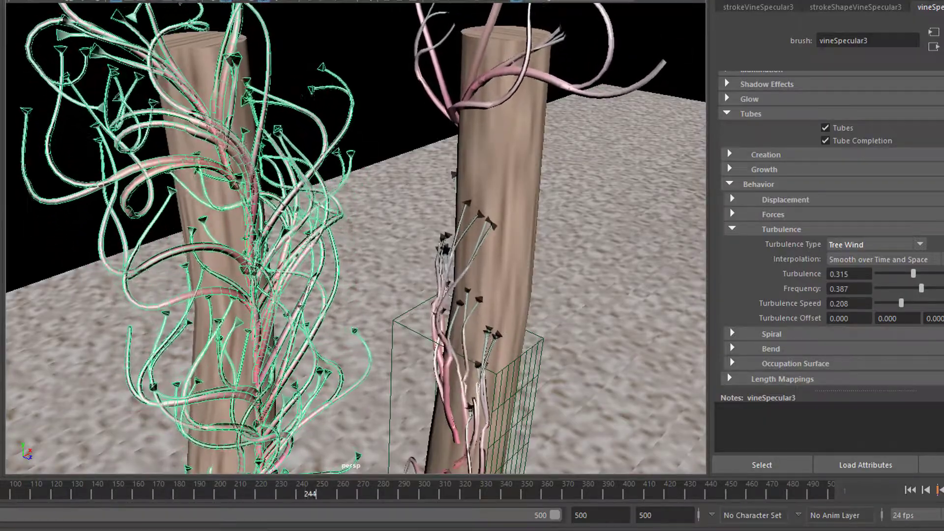
pyautogui.press('Escape')
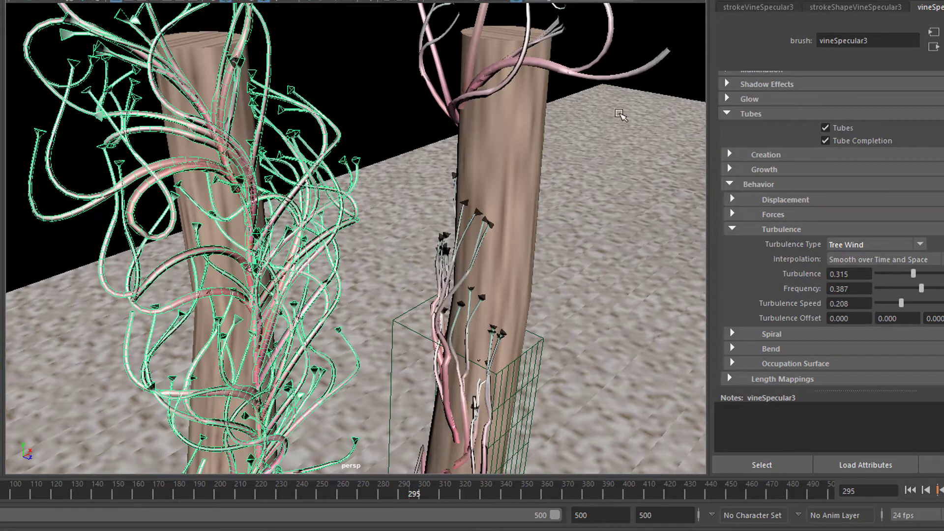
pyautogui.click(629, 180)
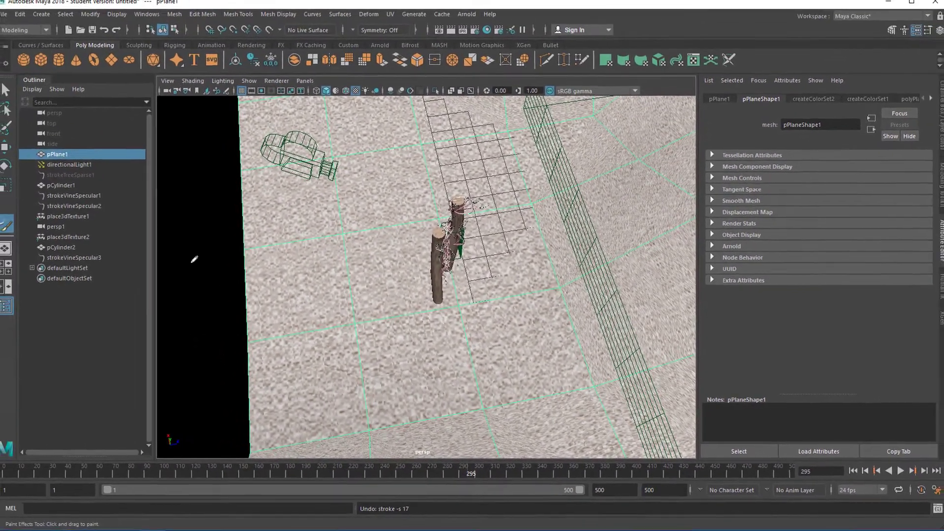
# Make the ground plane paintable and open the Paint Effects brush library with Get Brush
pyautogui.click(11, 101)
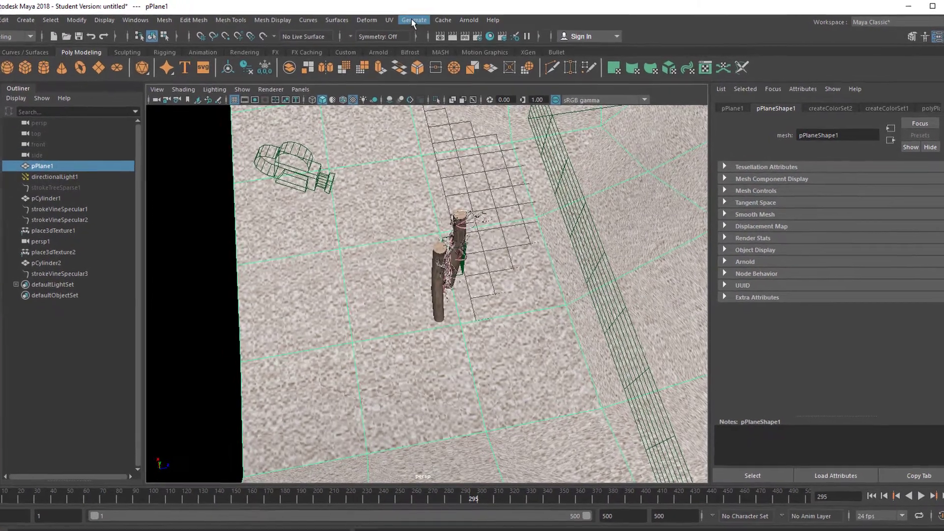
pyautogui.click(416, 19)
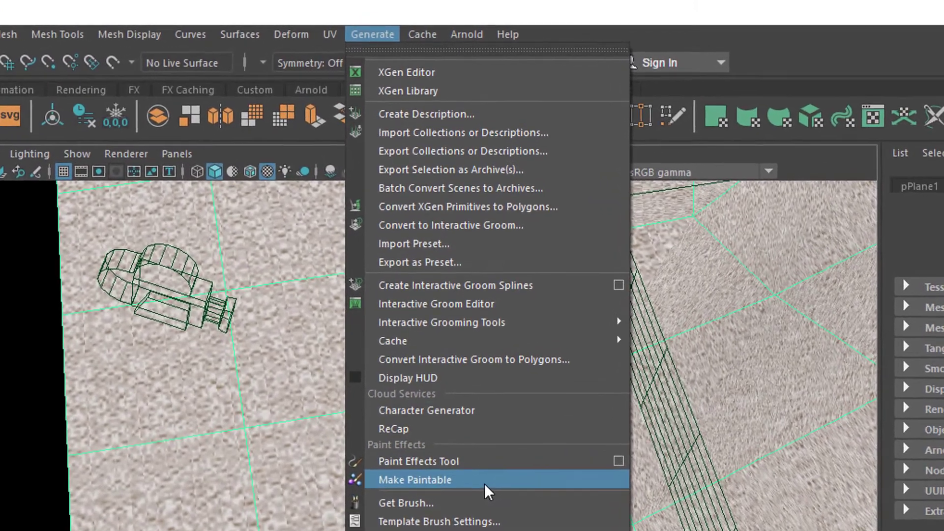
pyautogui.click(484, 470)
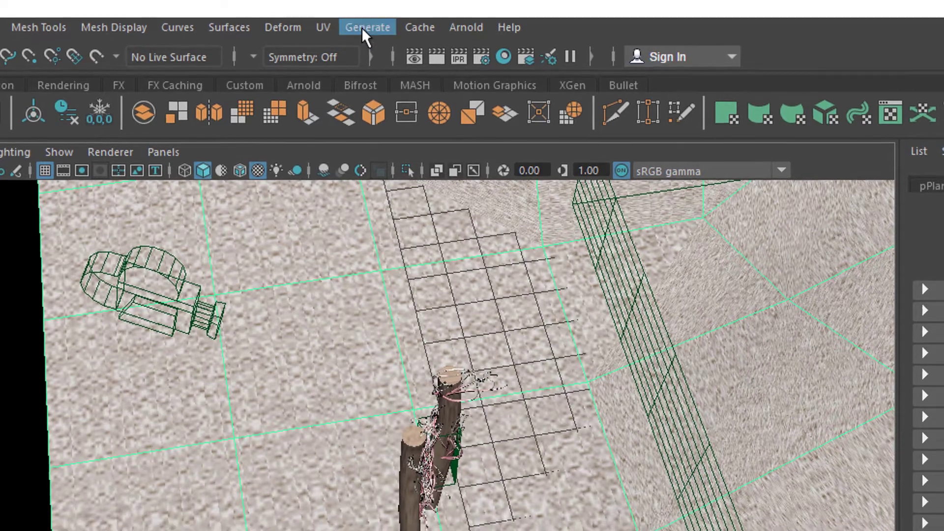
pyautogui.click(366, 34)
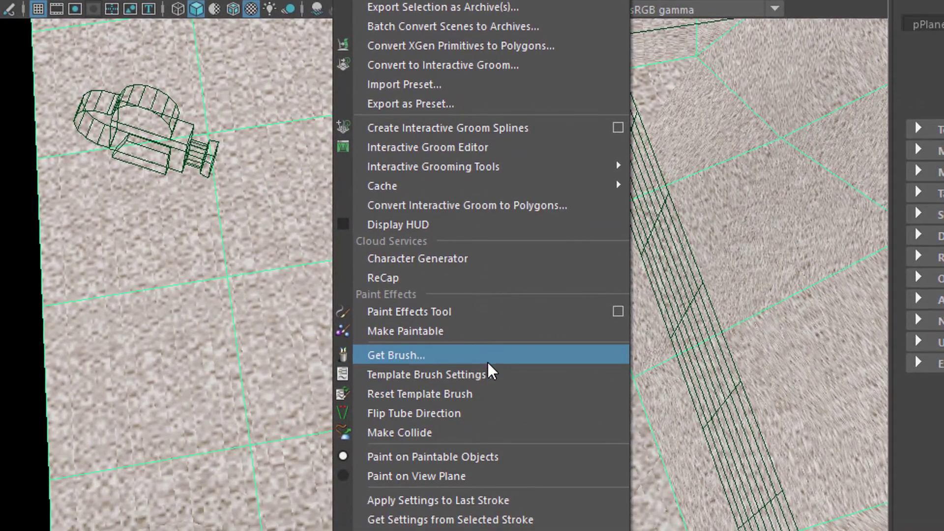
pyautogui.click(488, 358)
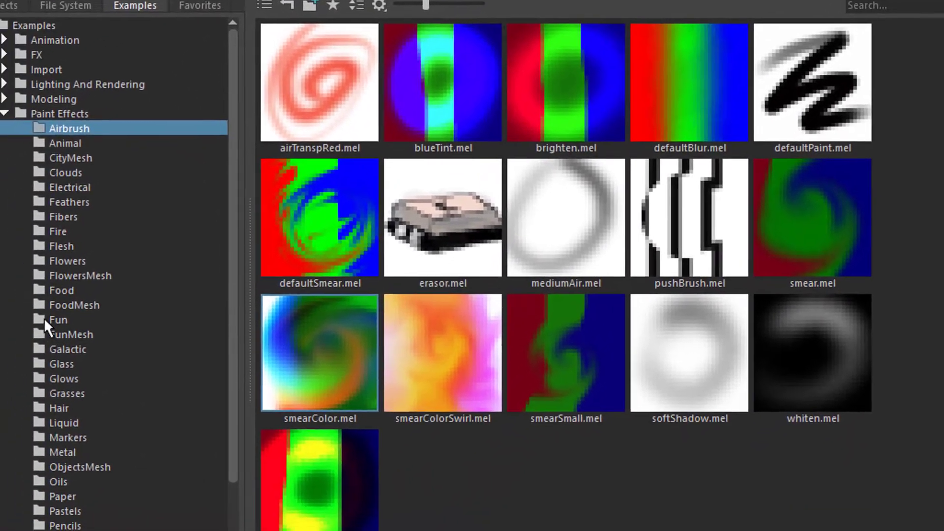
# Pick a Fun-folder brush, paint a looping tree stroke on the plane, and zoom in on it
pyautogui.click(6, 367)
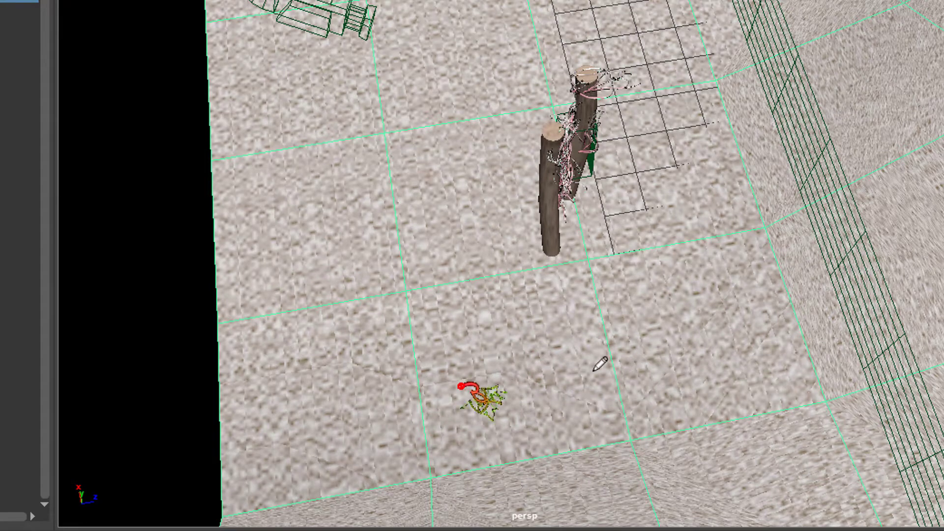
pyautogui.moveTo(663, 419); pyautogui.dragTo(677, 377)
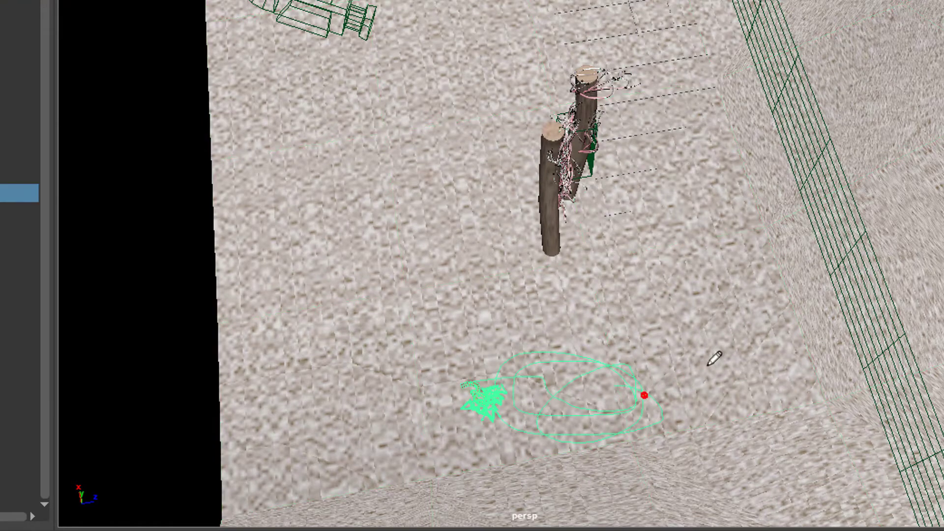
pyautogui.moveTo(521, 370)
pyautogui.keyDown('alt'); pyautogui.mouseDown()
pyautogui.moveTo(726, 375)
pyautogui.moveTo(745, 358)
pyautogui.moveTo(790, 49)
pyautogui.moveTo(513, 297)
pyautogui.moveTo(565, 274)
pyautogui.moveTo(876, 288)
pyautogui.moveTo(855, 319)
pyautogui.moveTo(774, 331)
pyautogui.moveTo(781, 324)
pyautogui.moveTo(769, 317)
pyautogui.mouseUp(); pyautogui.keyUp('alt')
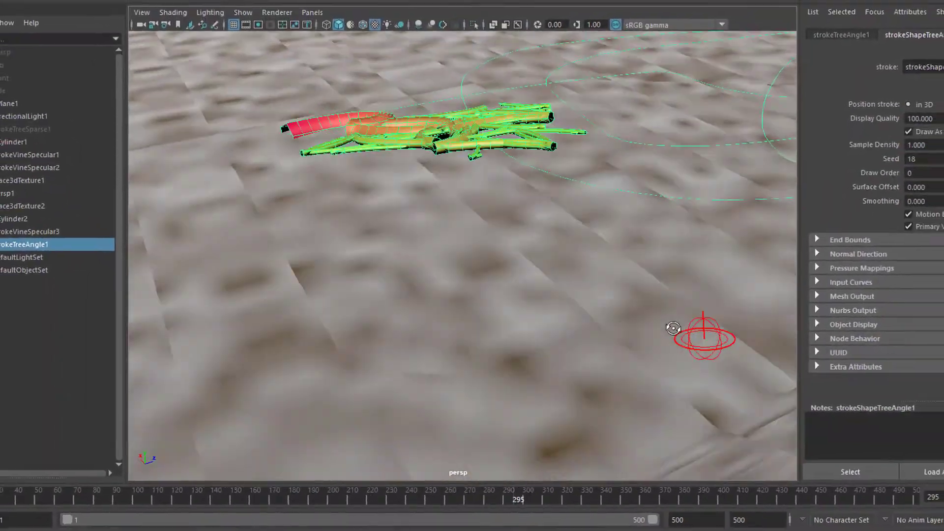
# From frame 1, hide strokeVineSpecular1–3 with Ctrl+H and start playback
pyautogui.moveTo(673, 327)
pyautogui.keyDown('alt'); pyautogui.mouseDown()
pyautogui.moveTo(528, 330)
pyautogui.moveTo(639, 334)
pyautogui.mouseUp(); pyautogui.keyUp('alt')
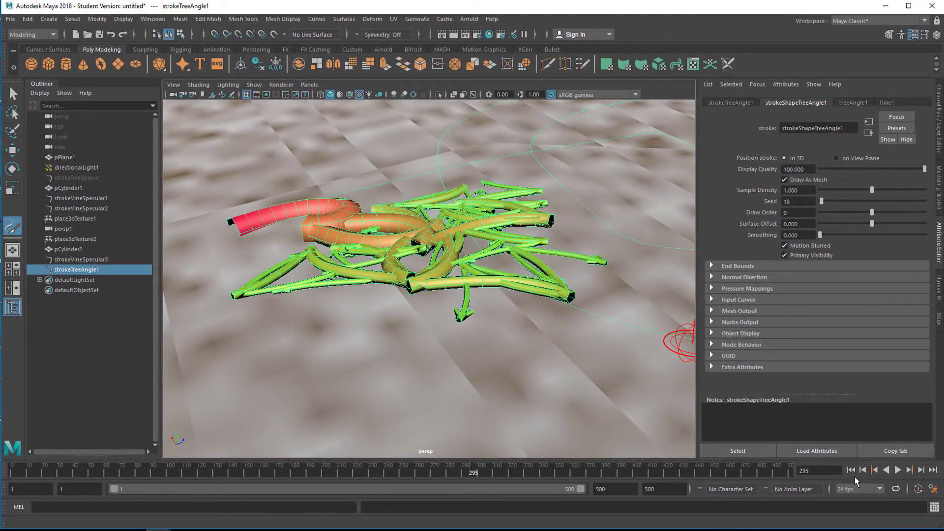
pyautogui.click(853, 468)
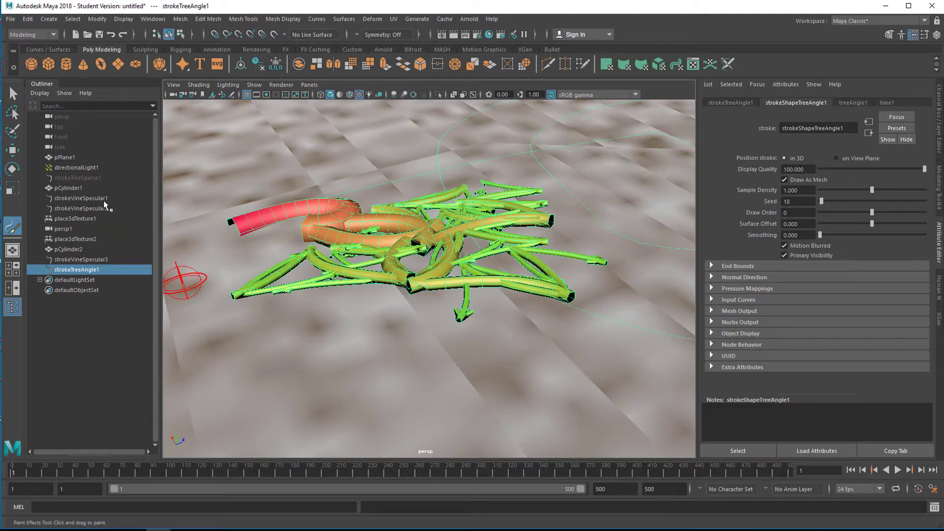
pyautogui.click(100, 199)
pyautogui.keyDown('shift'); pyautogui.click(98, 208); pyautogui.keyUp('shift')
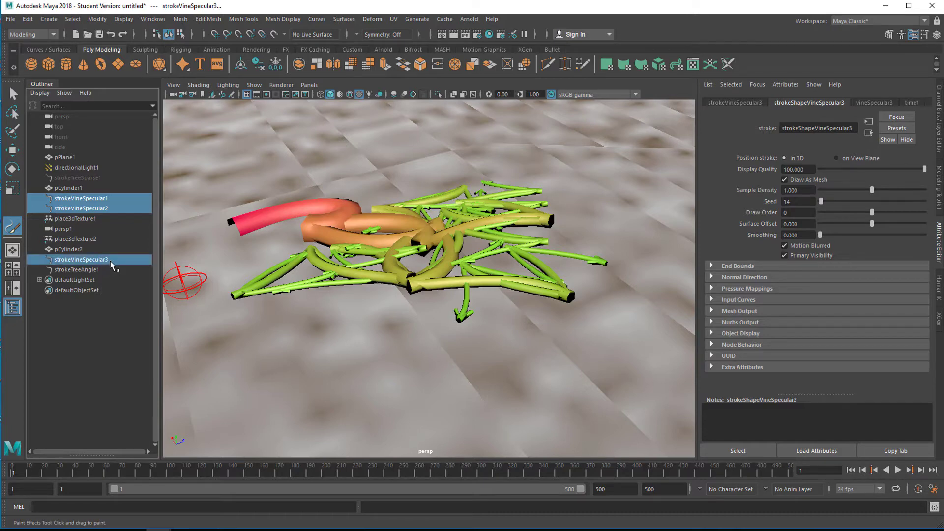
pyautogui.hotkey('ctrl', 'h')
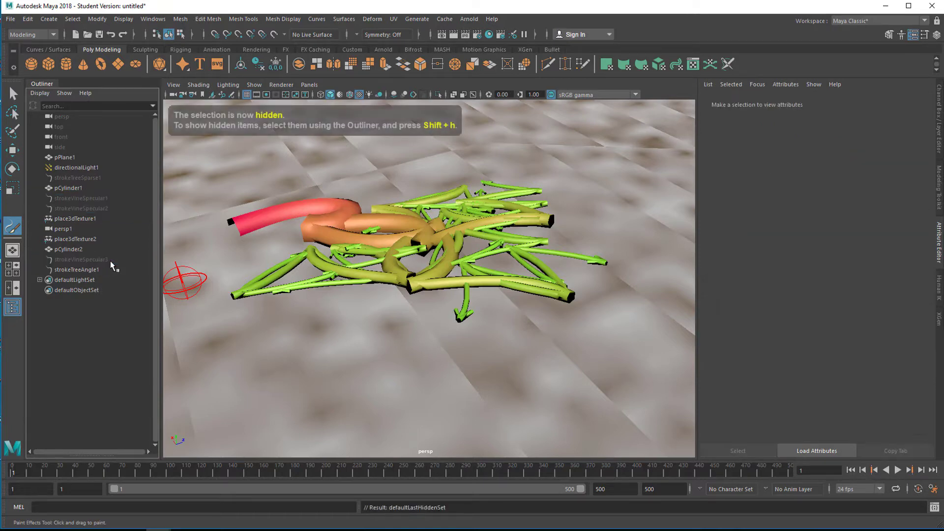
pyautogui.click(897, 470)
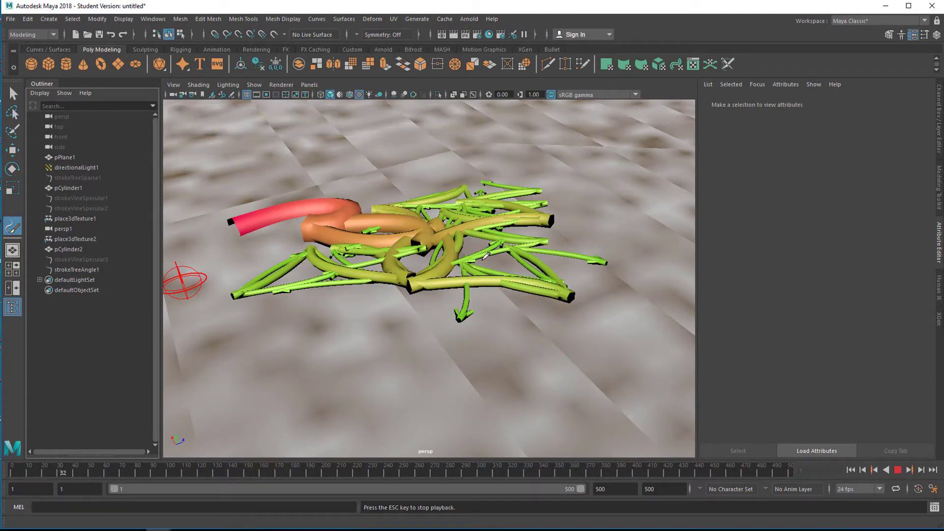
# Select the strokeTreeAngle1 tree stroke and stop playback
pyautogui.press('q')
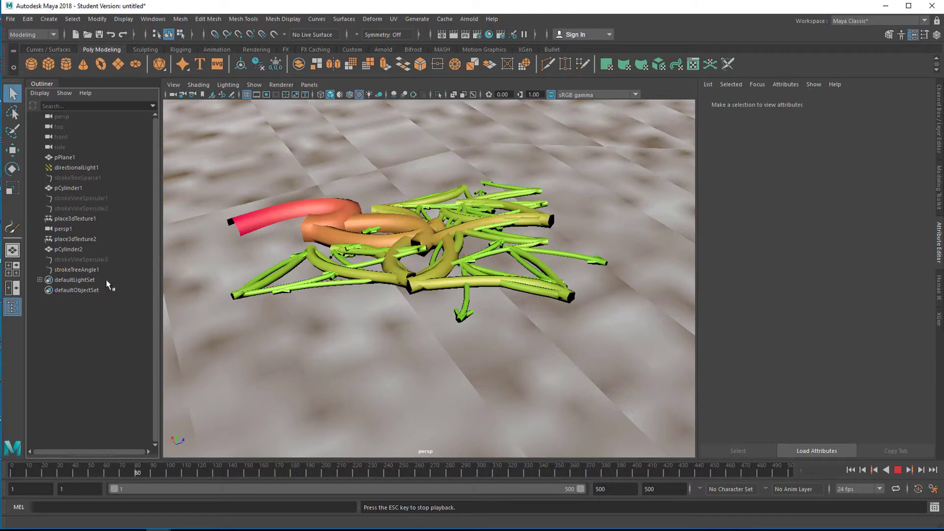
pyautogui.click(84, 270)
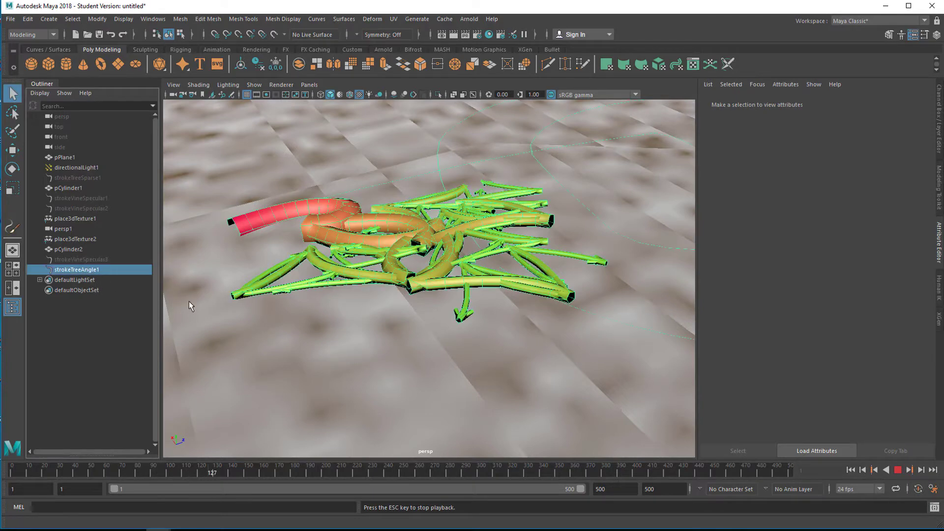
pyautogui.click(897, 470)
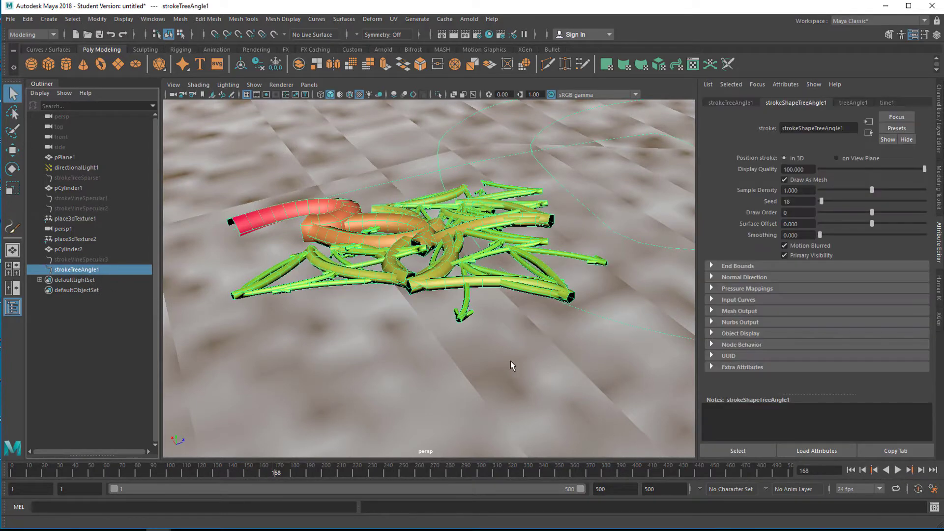
pyautogui.scroll(3, 491, 376)
pyautogui.scroll(-2, 455, 388)
pyautogui.scroll(1, 423, 395)
pyautogui.scroll(-1, 417, 398)
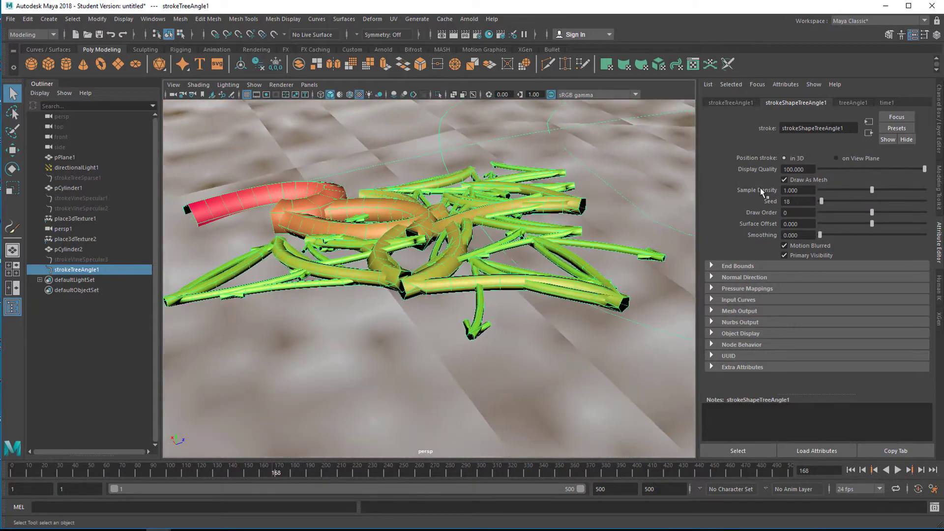
# Set the treeAngle1 brush's Turbulence Type to Grass Wind
pyautogui.click(855, 103)
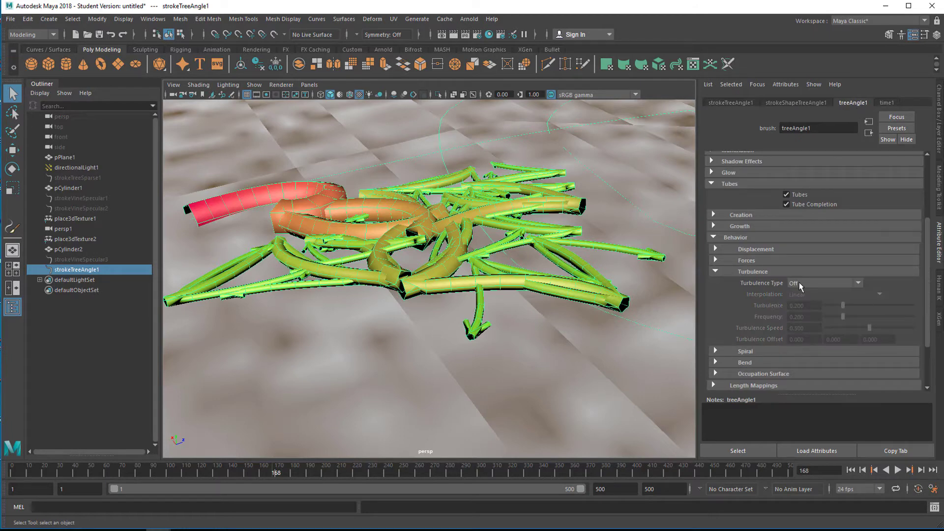
pyautogui.click(858, 284)
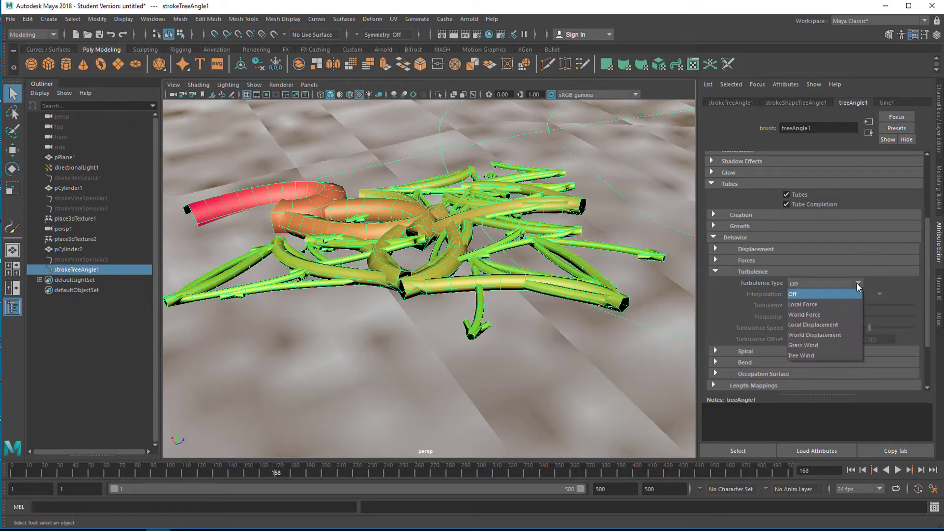
pyautogui.click(834, 346)
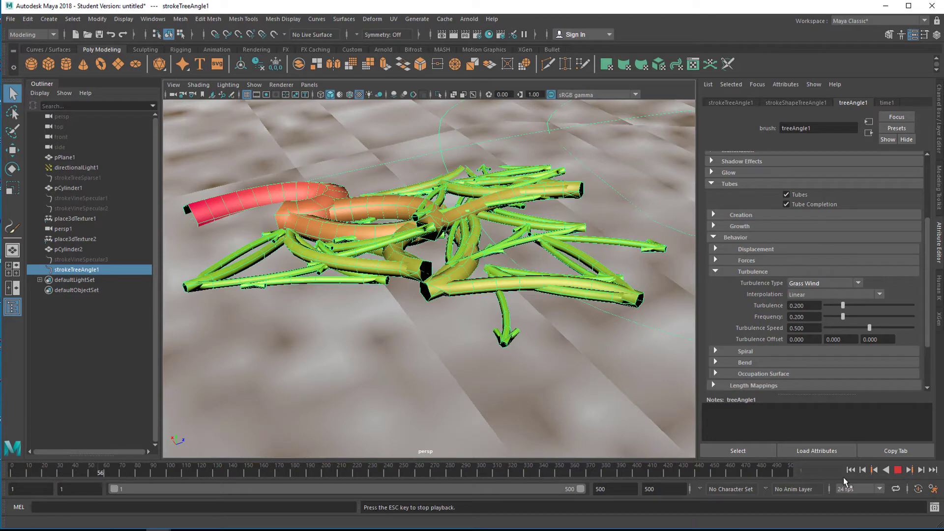
# Stop playback, check the time slider's Playback Speed, then replay from frame 1
pyautogui.click(896, 471)
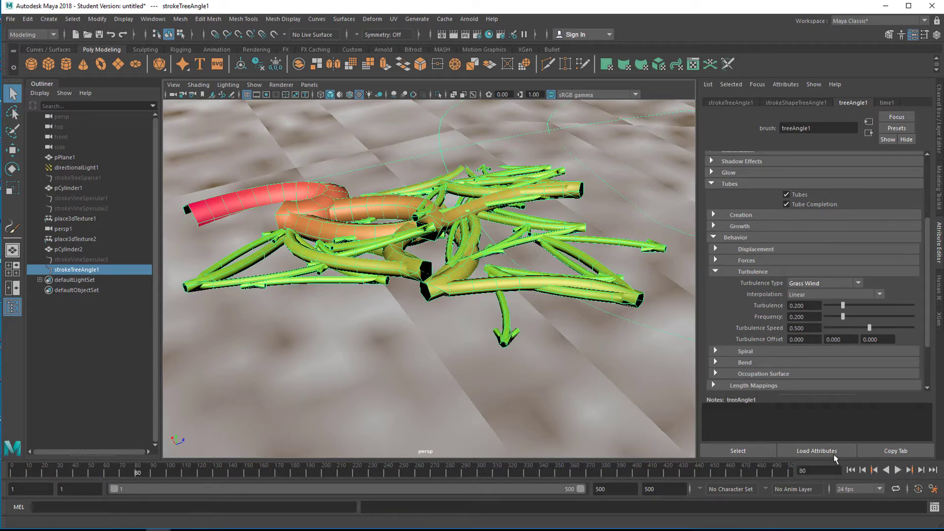
pyautogui.rightClick(506, 472)
pyautogui.moveTo(536, 390)
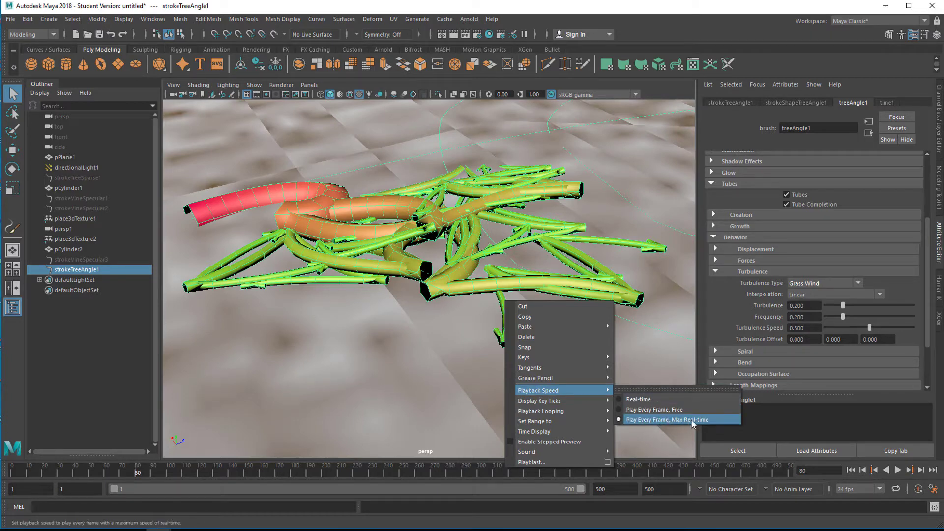
pyautogui.click(851, 471)
pyautogui.click(898, 473)
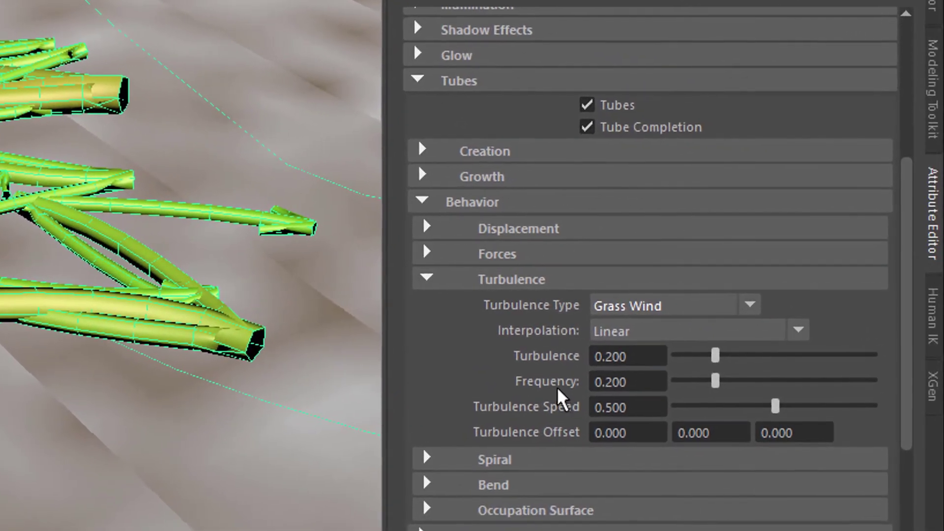
# Set a key on the tree brush's turbulence Frequency at 0.200 and resume playback
pyautogui.rightClick(607, 372)
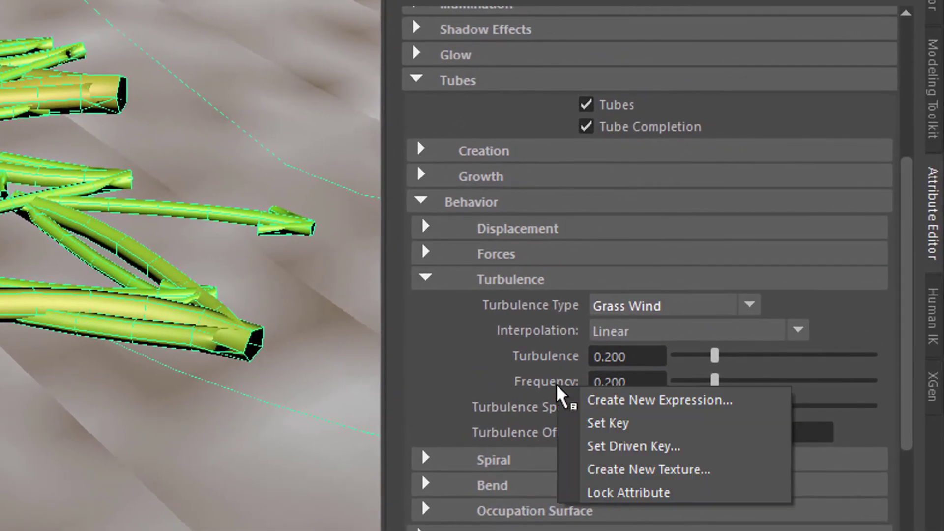
pyautogui.click(607, 423)
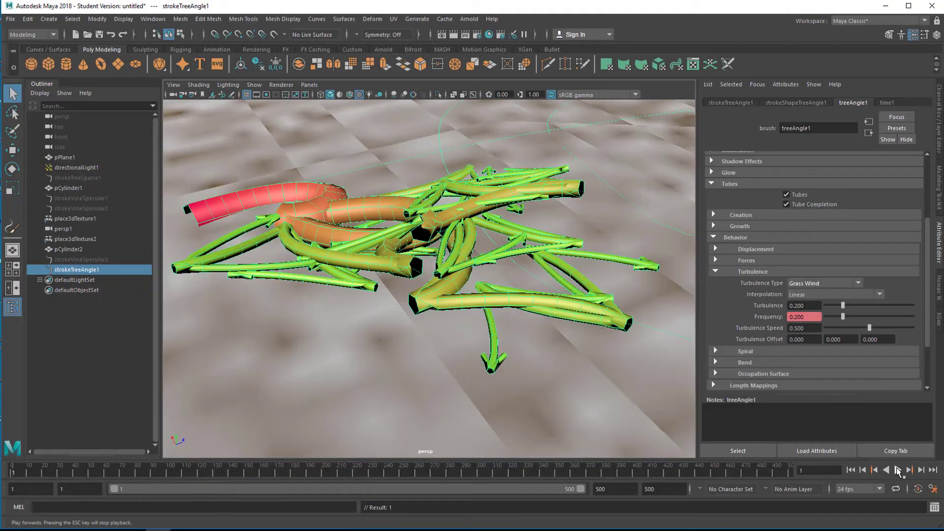
pyautogui.click(898, 470)
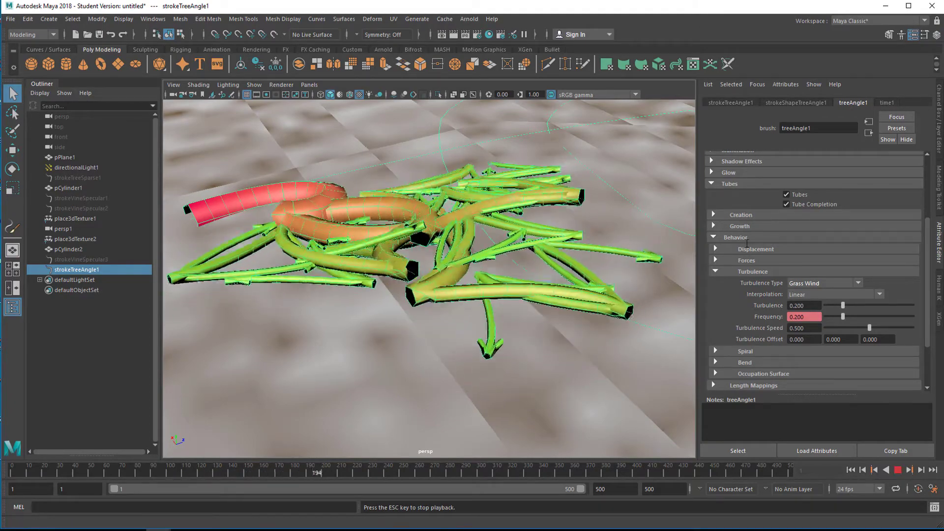
# Raise the tree brush's Turbulence to 0.387 and collapse the Turbulence section
pyautogui.moveTo(844, 305)
pyautogui.mouseDown()
pyautogui.moveTo(899, 313)
pyautogui.moveTo(843, 327)
pyautogui.moveTo(859, 317)
pyautogui.mouseUp()
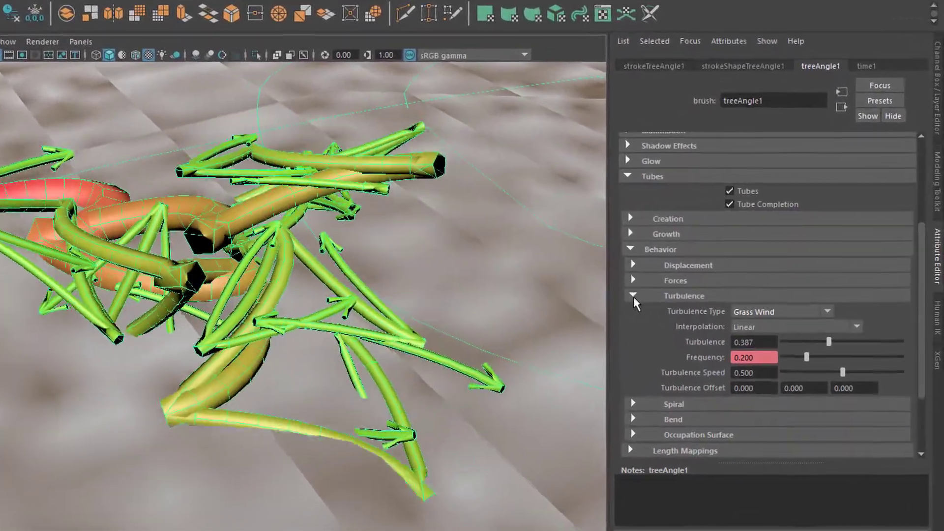
pyautogui.click(677, 282)
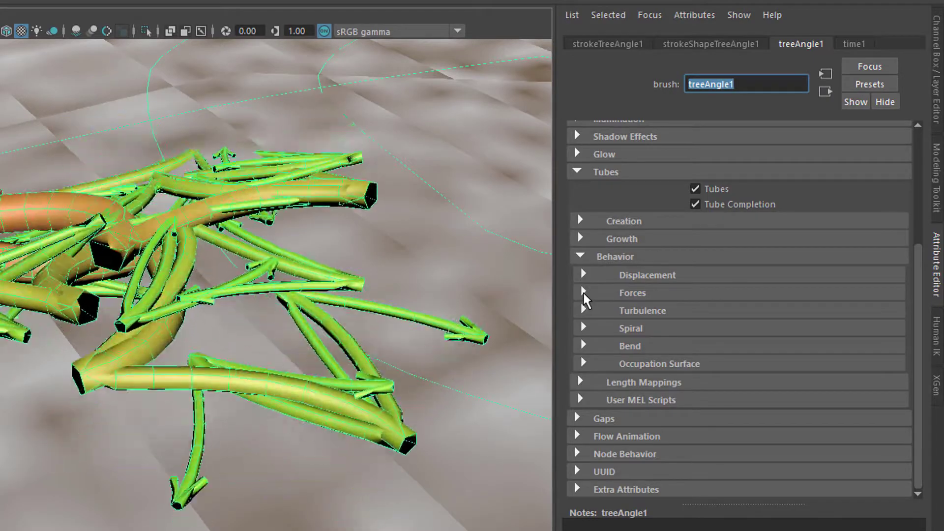
# Enable Surface Collide under Behavior > Forces for the treeAngle1 brush
pyautogui.click(583, 293)
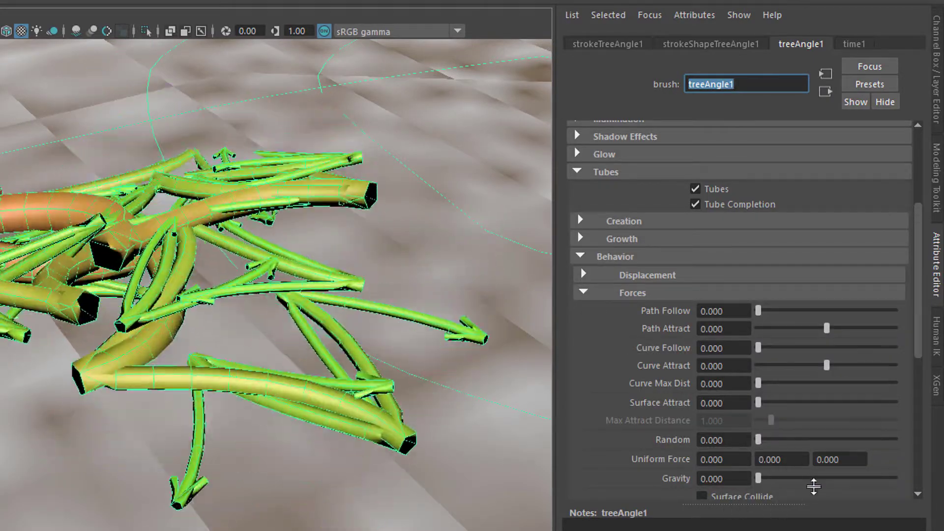
pyautogui.moveTo(917, 327); pyautogui.dragTo(926, 383)
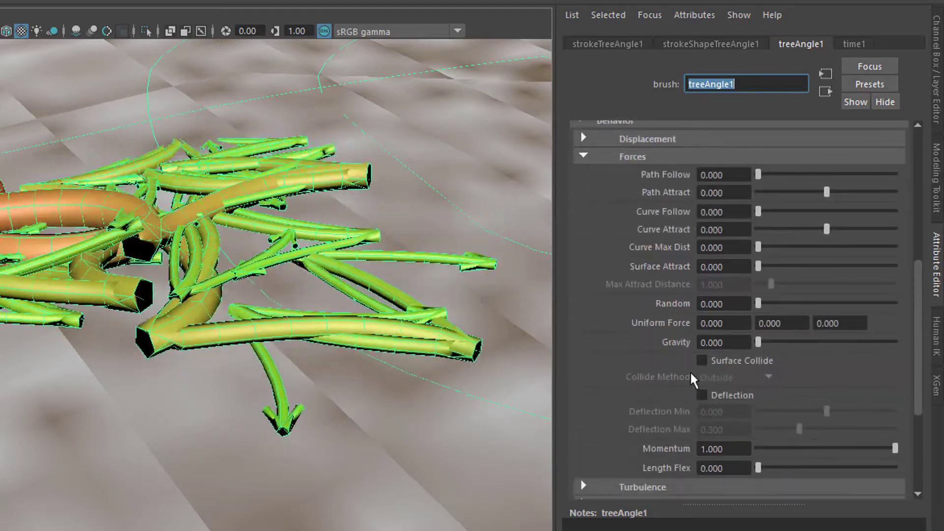
pyautogui.click(701, 360)
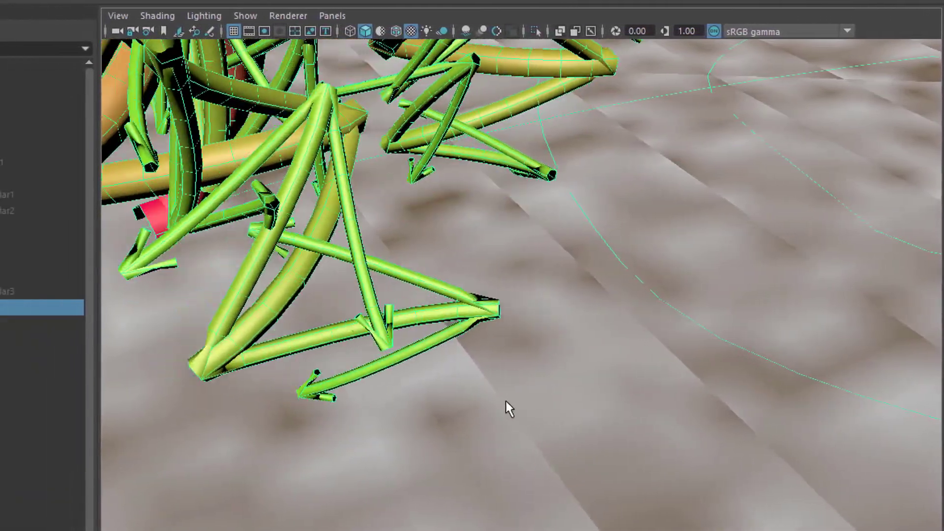
# Dolly out and pan the viewport to frame the tree clump on the ground plane
pyautogui.keyDown('alt'); pyautogui.moveTo(566, 401); pyautogui.dragTo(491, 409, button='right'); pyautogui.keyUp('alt')
pyautogui.keyDown('alt'); pyautogui.moveTo(491, 409); pyautogui.dragTo(597, 476, button='middle'); pyautogui.keyUp('alt')
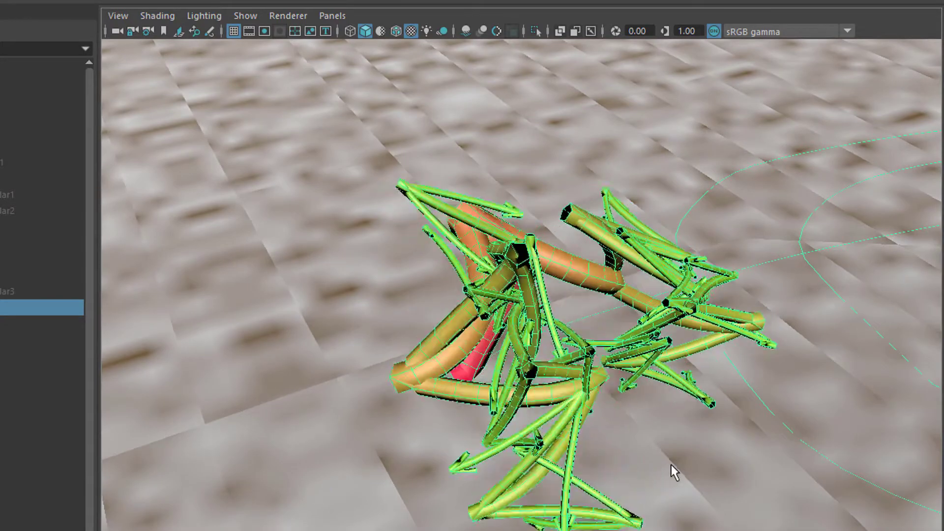